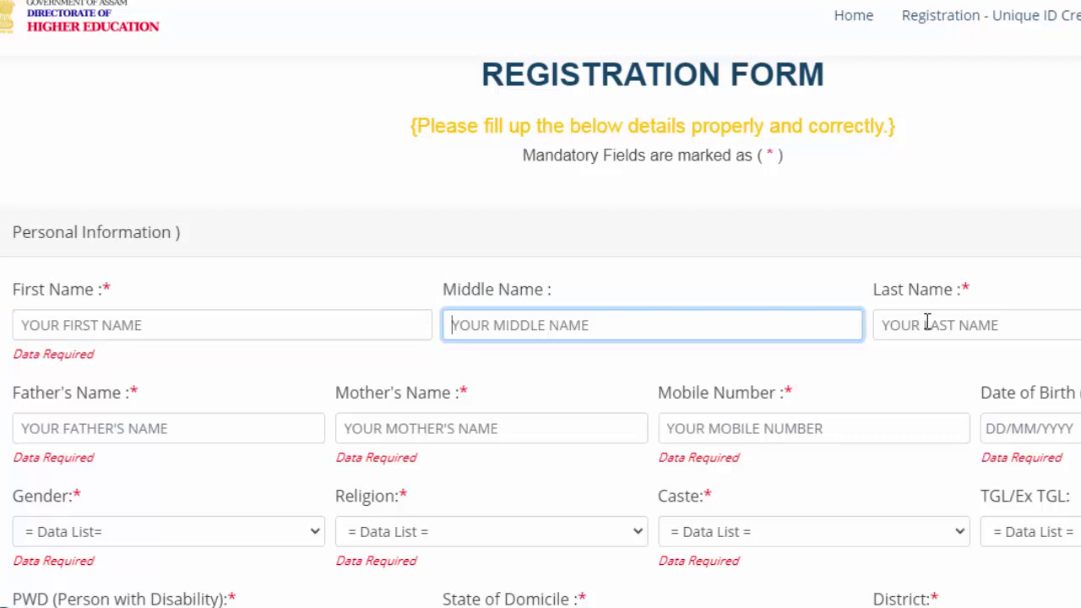
# - Look through the registration form's personal information fields, including the religion and caste options, down to the Examination & Course Information section
pyautogui.click(927, 323)
pyautogui.scroll(-2, 282, 319)
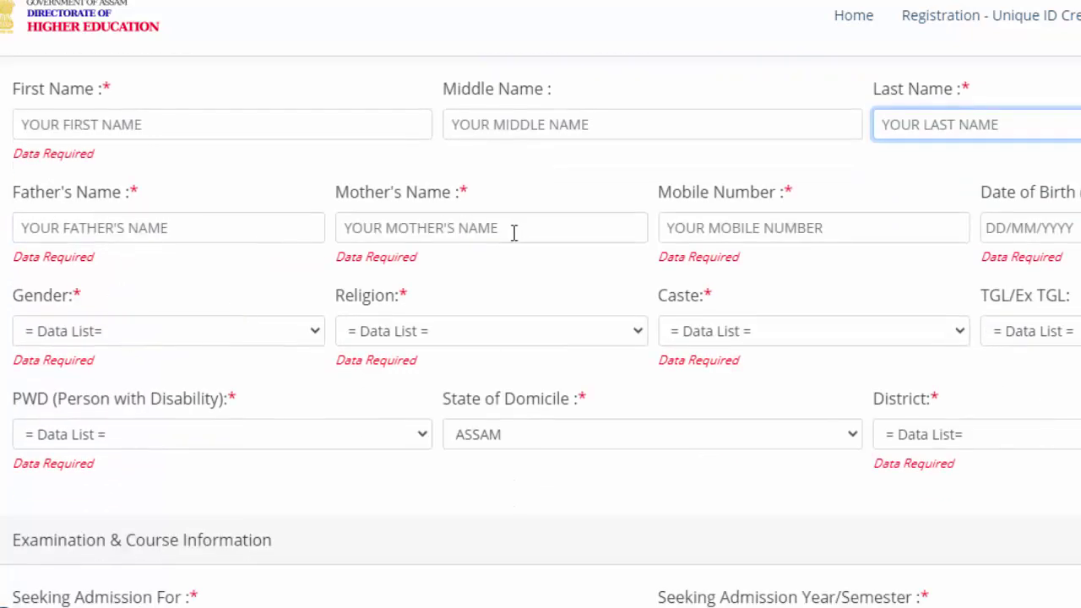
pyautogui.click(750, 235)
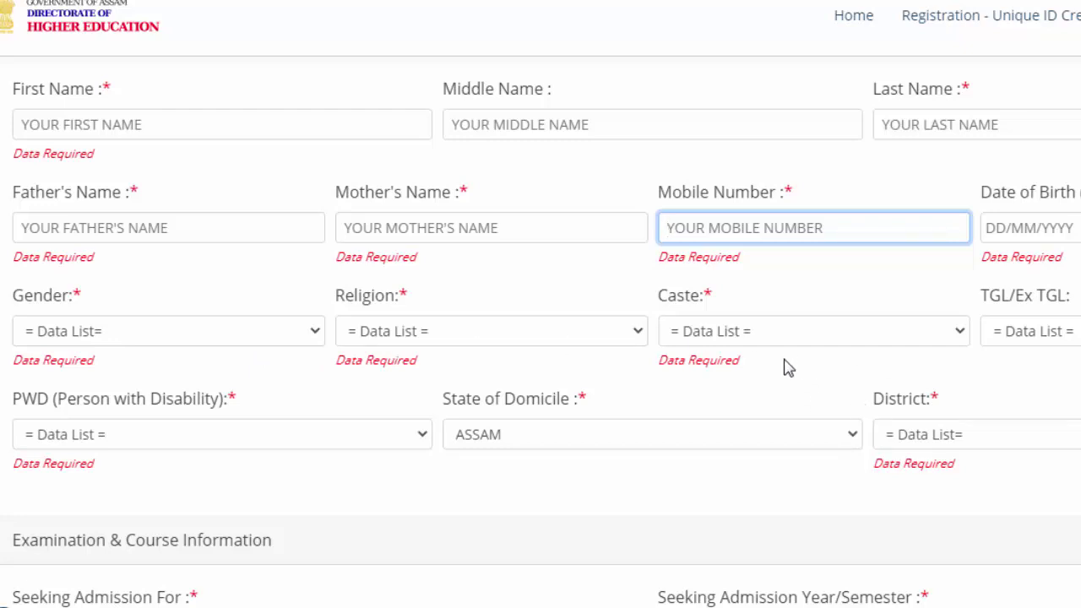
pyautogui.click(422, 331)
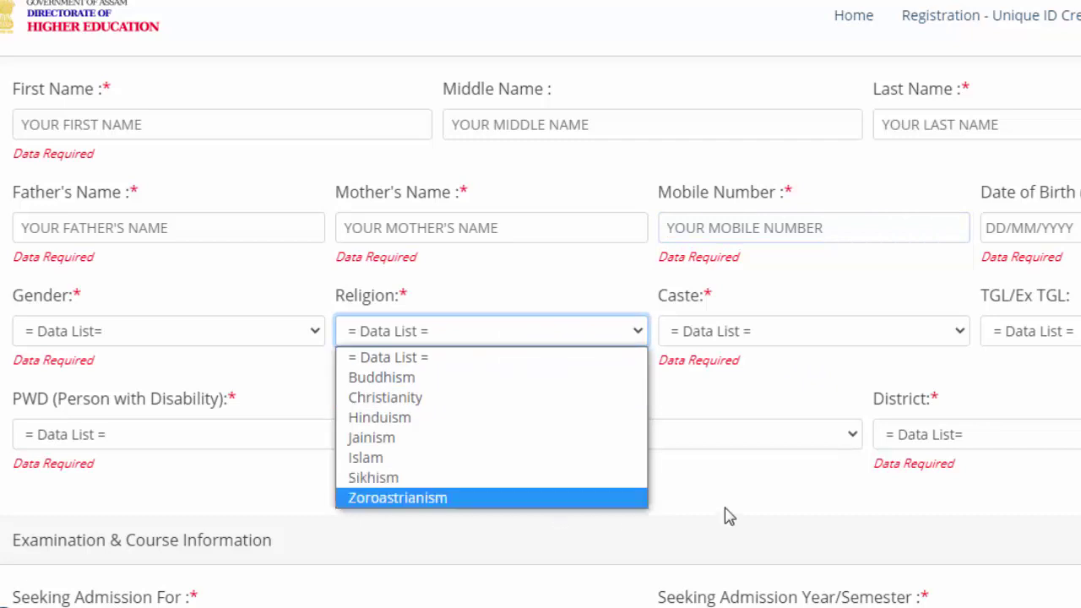
pyautogui.click(736, 355)
pyautogui.click(750, 332)
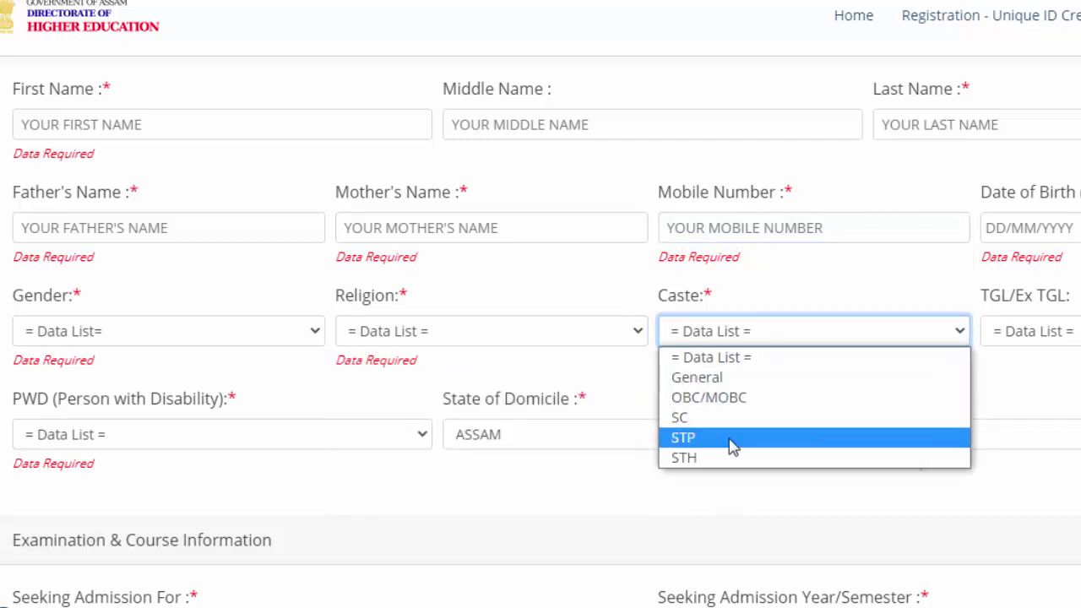
pyautogui.scroll(-3, 566, 403)
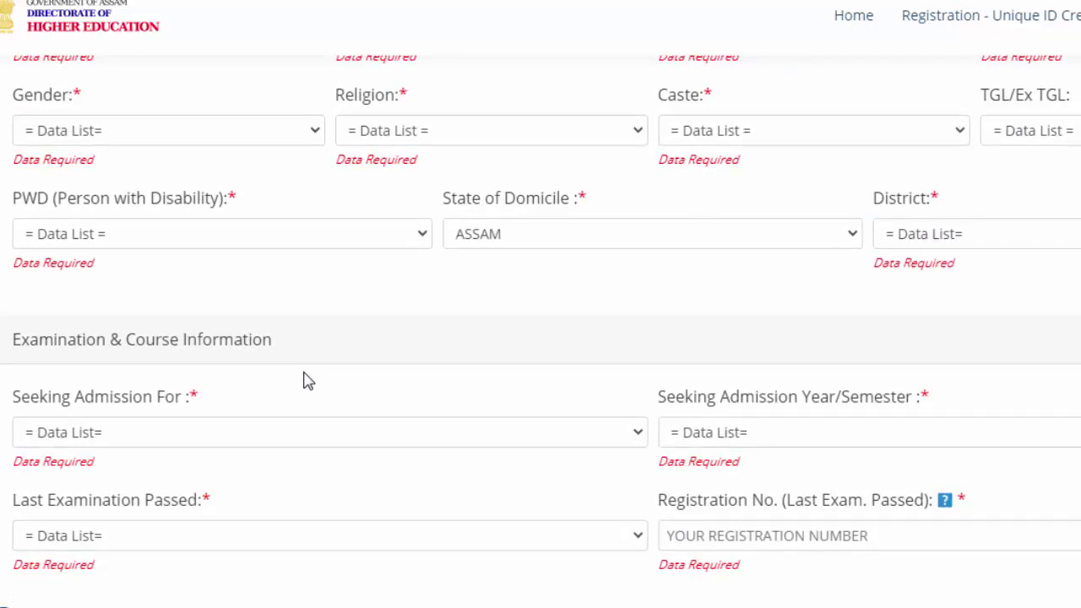
pyautogui.scroll(-2, 279, 369)
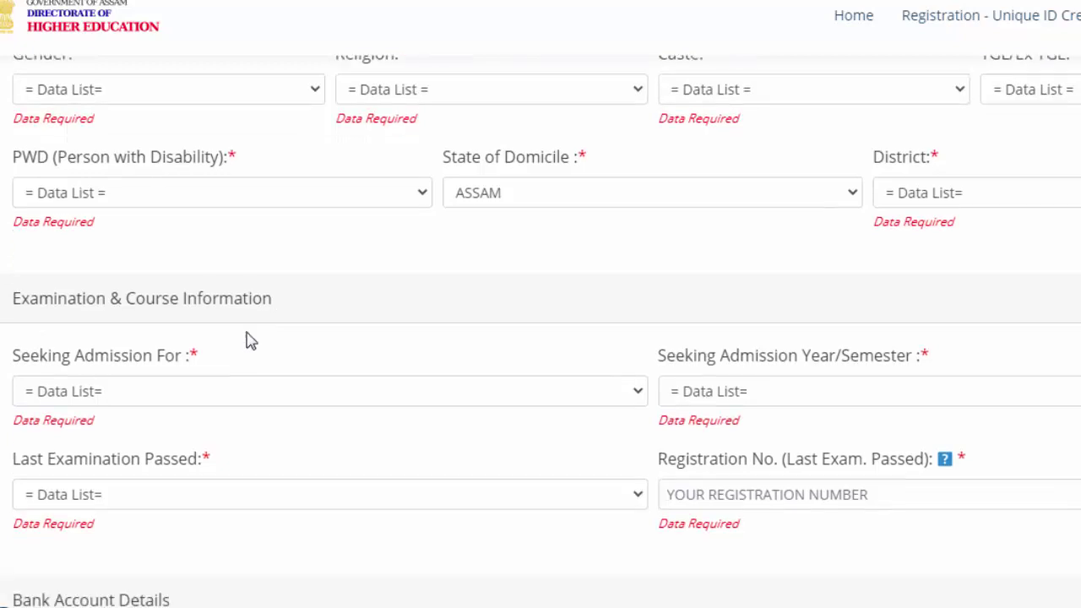
pyautogui.moveTo(8, 241); pyautogui.dragTo(291, 244)
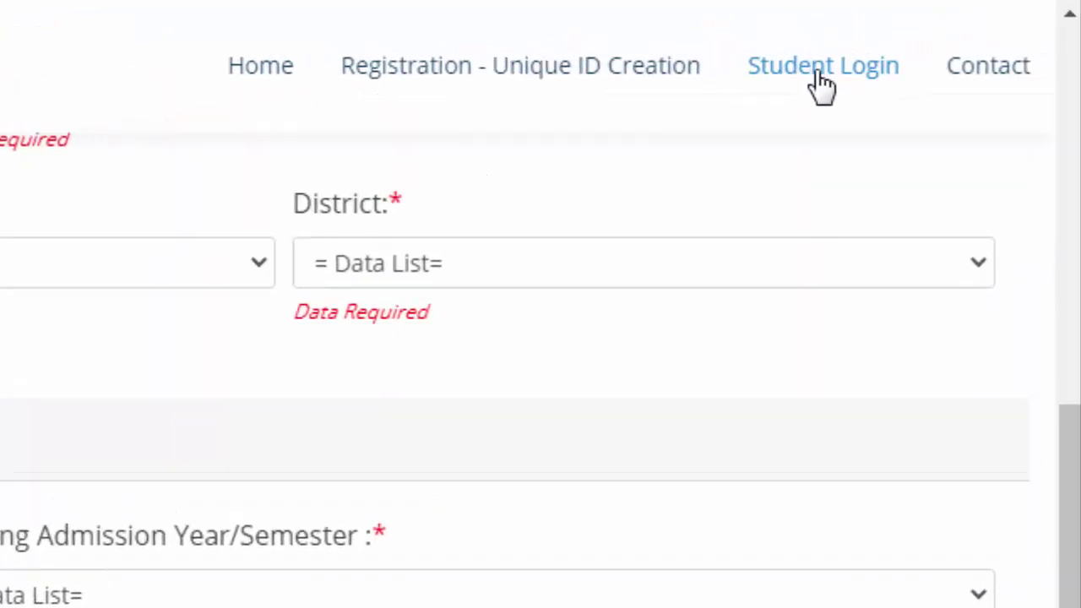
# - Open the student login page and place the cursor in its Unique ID field
pyautogui.click(823, 84)
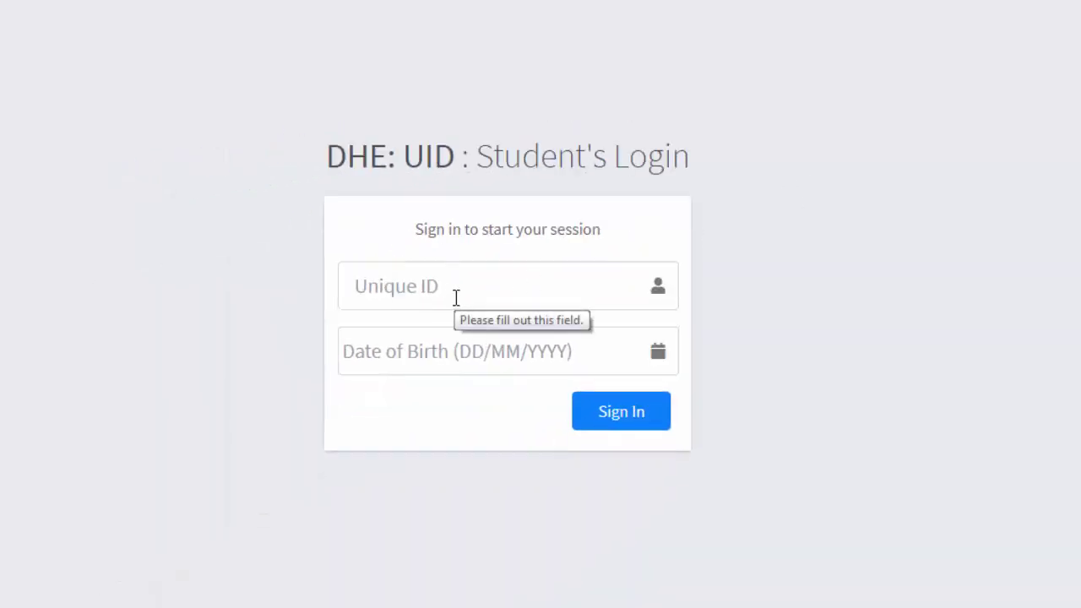
pyautogui.click(459, 292)
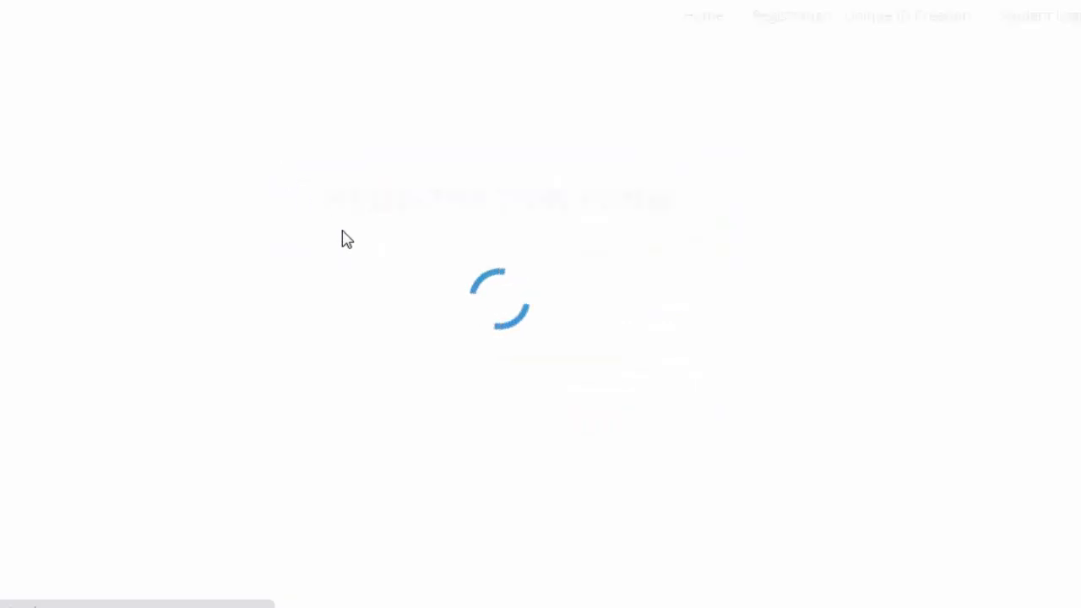
# - Read the registration form's help on which registration number each admission level requires, then close it and select the registration number field
pyautogui.scroll(-2, 146, 263)
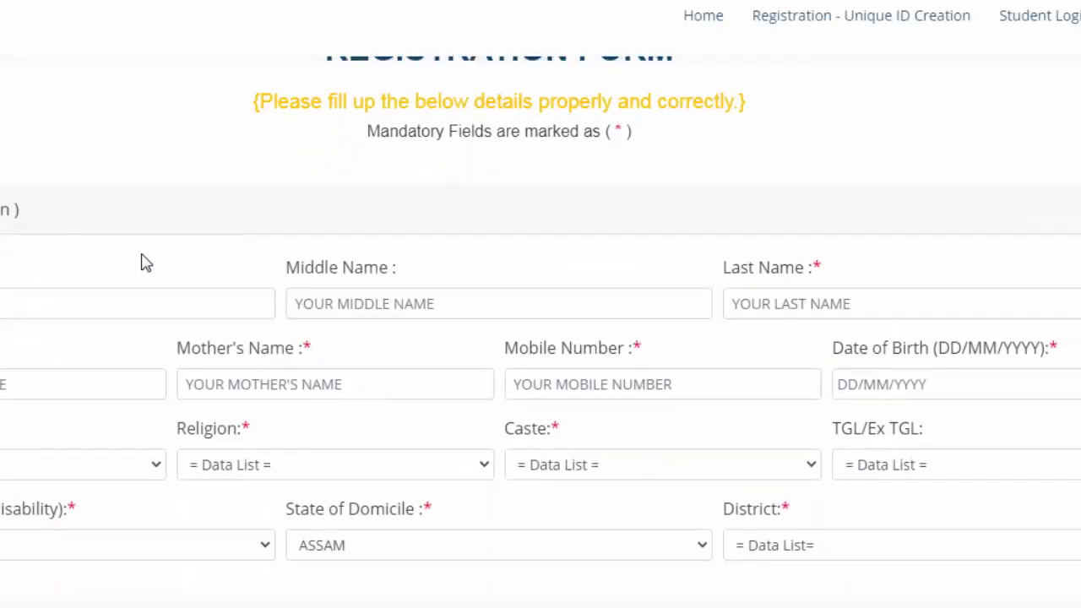
pyautogui.scroll(-3, 160, 262)
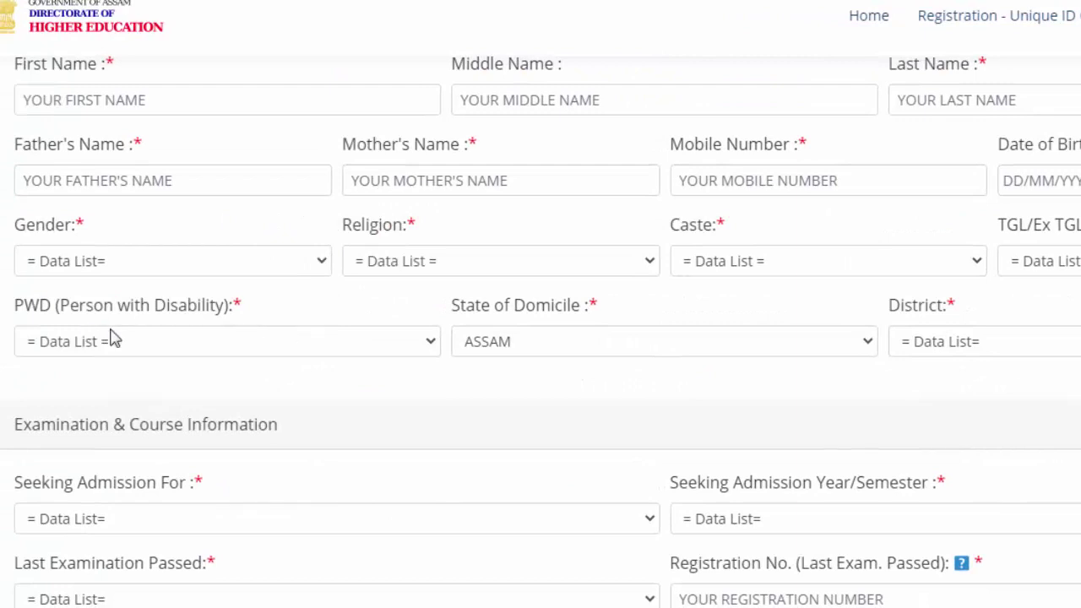
pyautogui.scroll(-2, 883, 353)
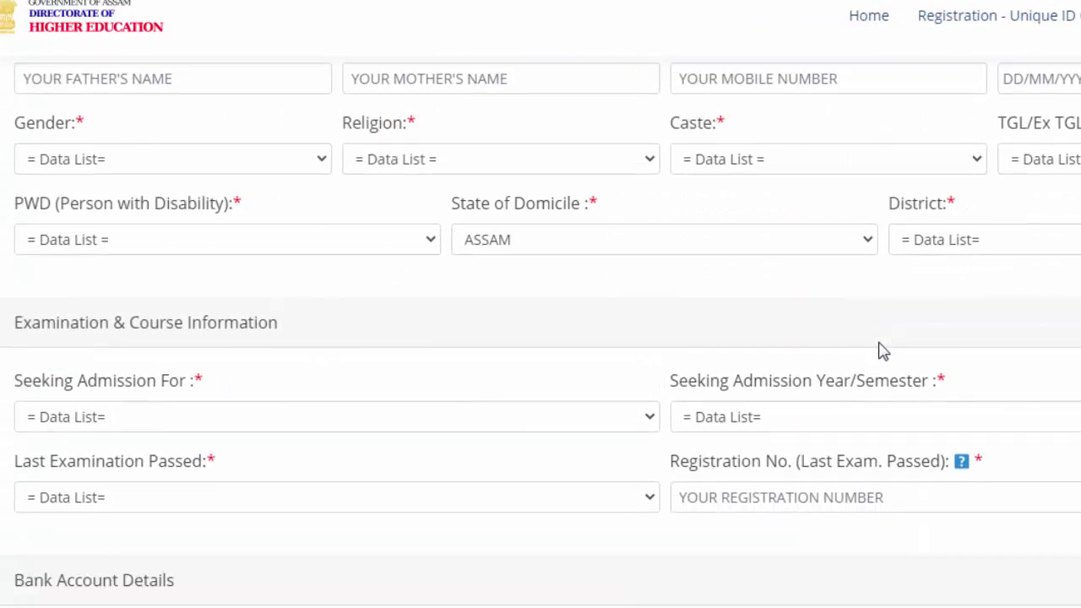
pyautogui.scroll(-2, 883, 353)
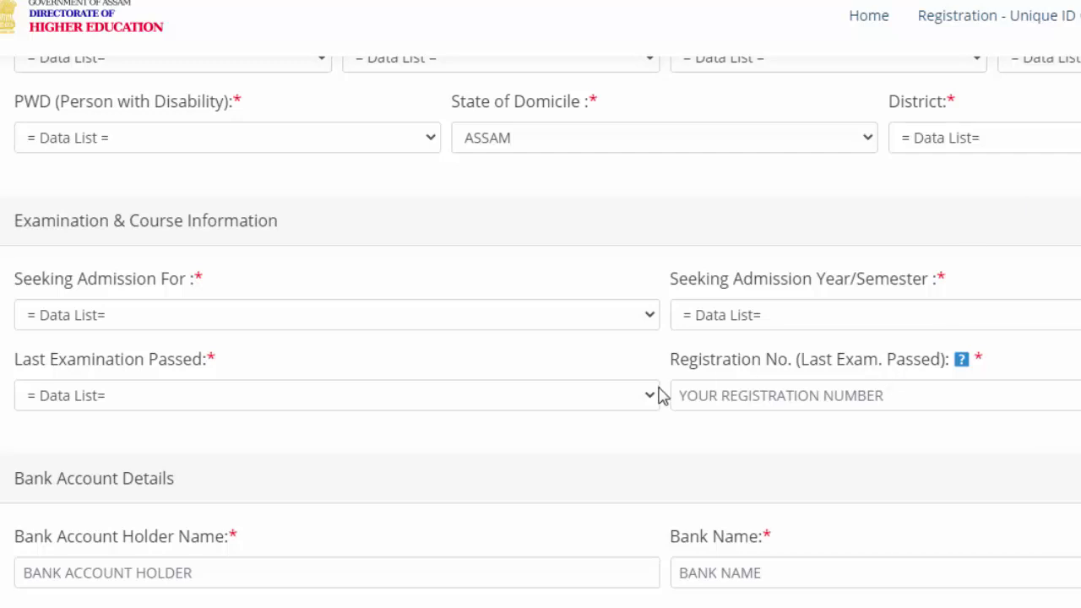
pyautogui.click(789, 396)
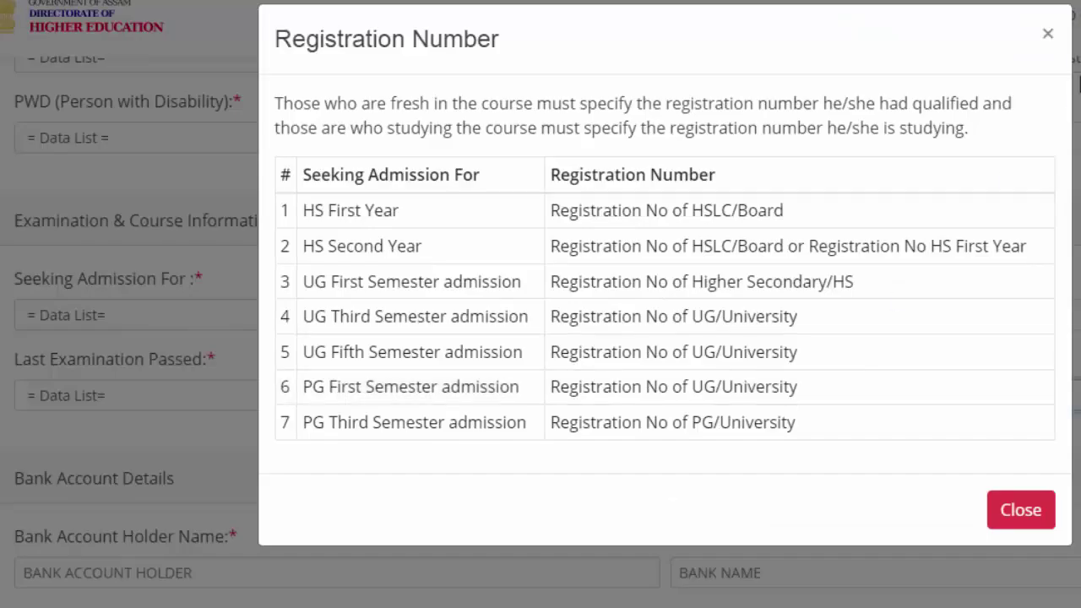
pyautogui.click(1047, 36)
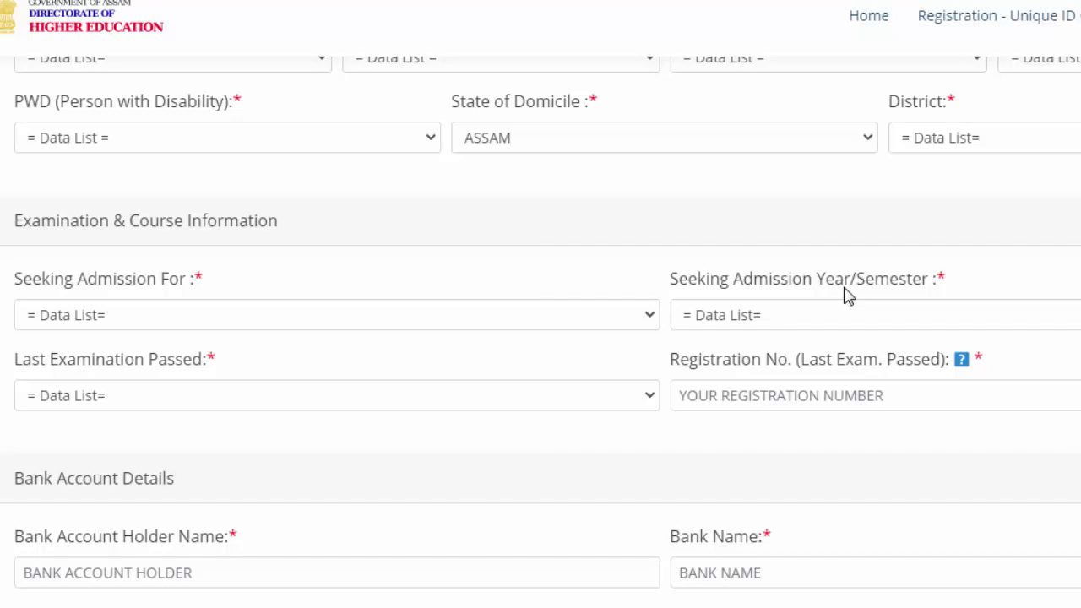
pyautogui.click(794, 394)
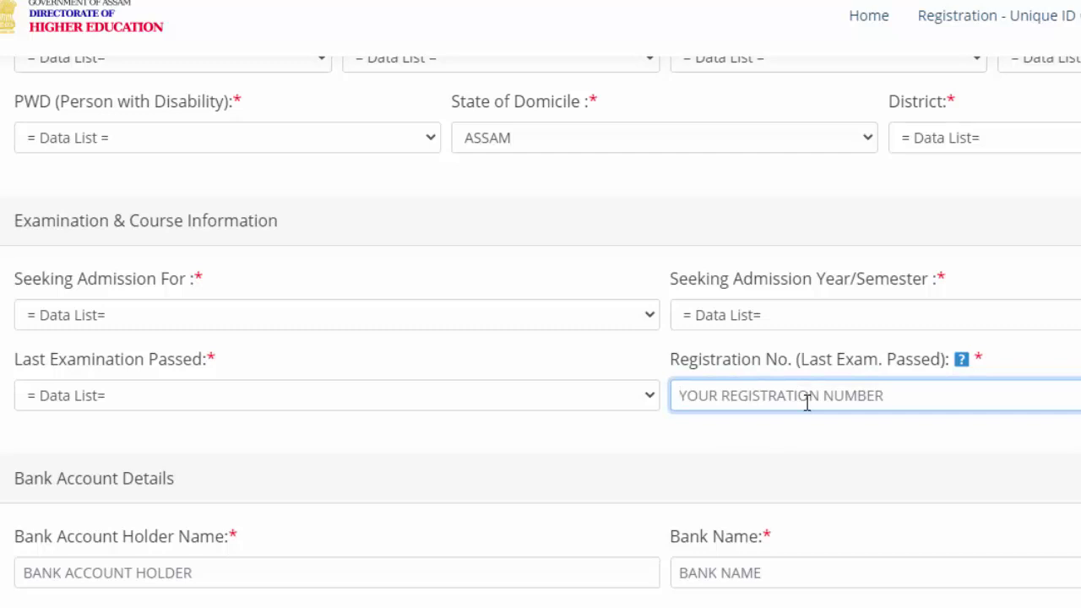
# - Examine the Bank Account Details section of the registration form
pyautogui.scroll(-2, 412, 451)
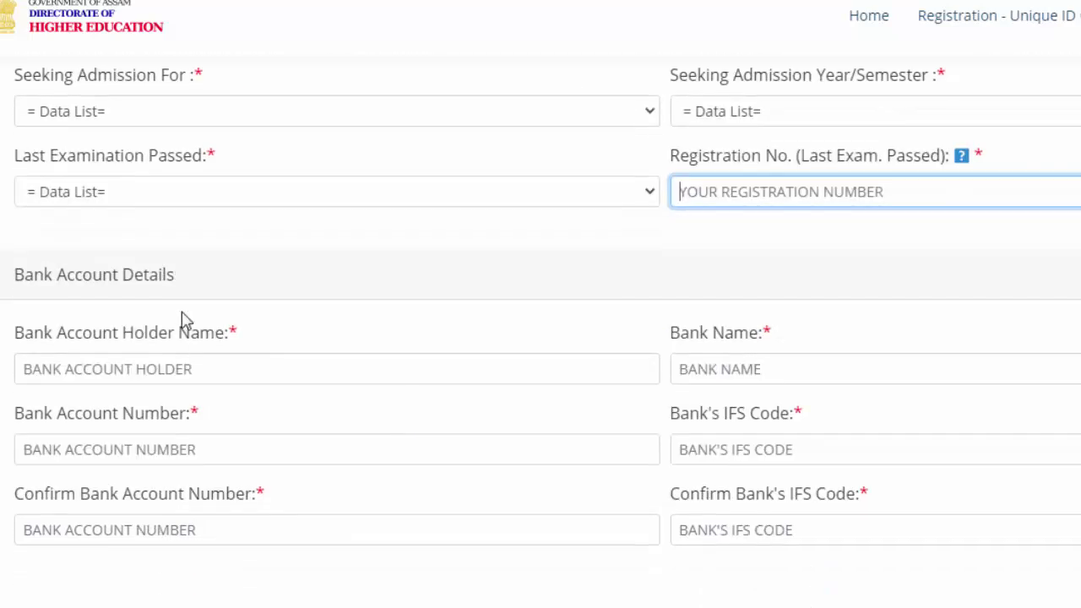
pyautogui.moveTo(181, 286); pyautogui.dragTo(14, 276)
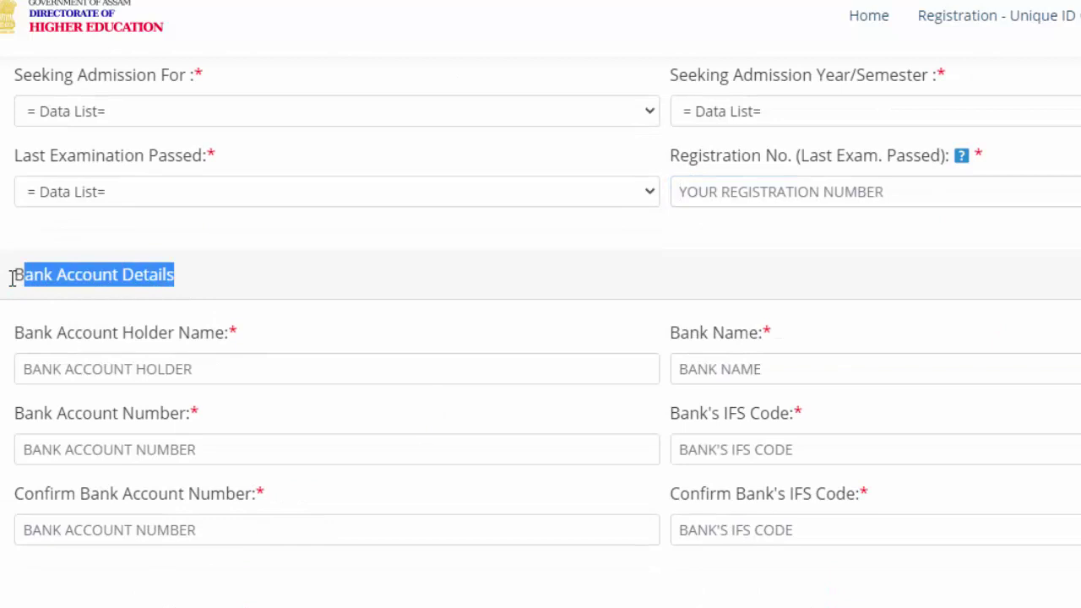
pyautogui.click(262, 261)
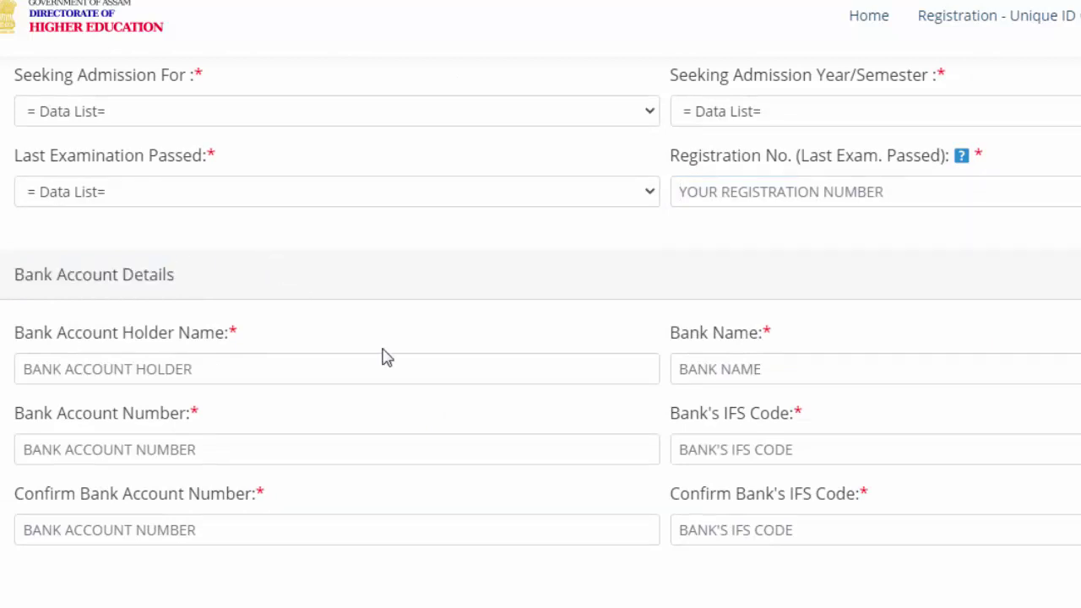
# - Set the course information to HS admission, SECOND YEAR, with HS as the last examination passed
pyautogui.scroll(1, 212, 297)
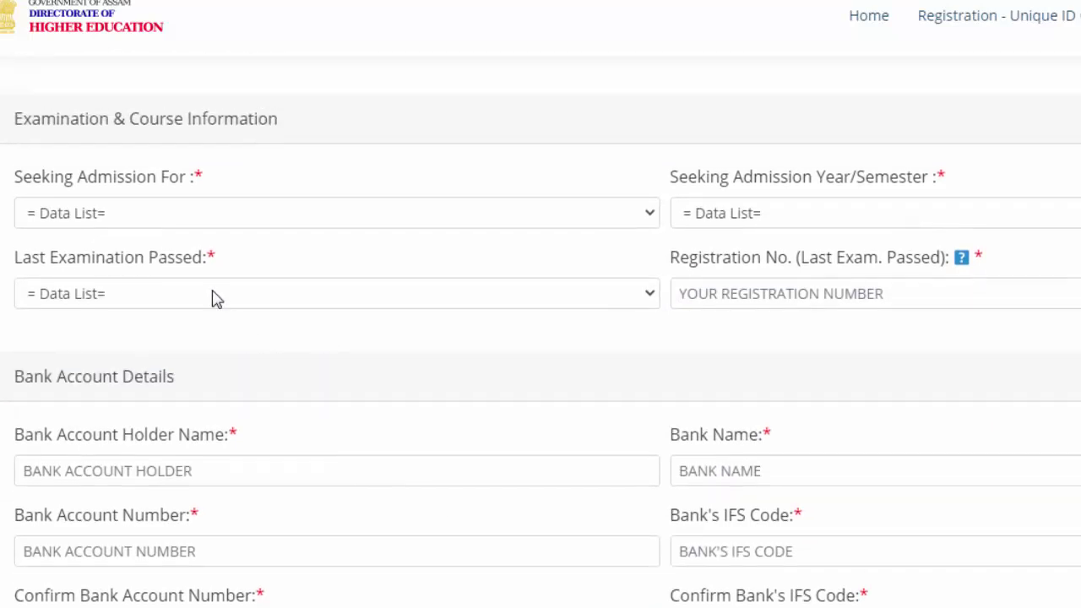
pyautogui.click(141, 221)
pyautogui.click(96, 267)
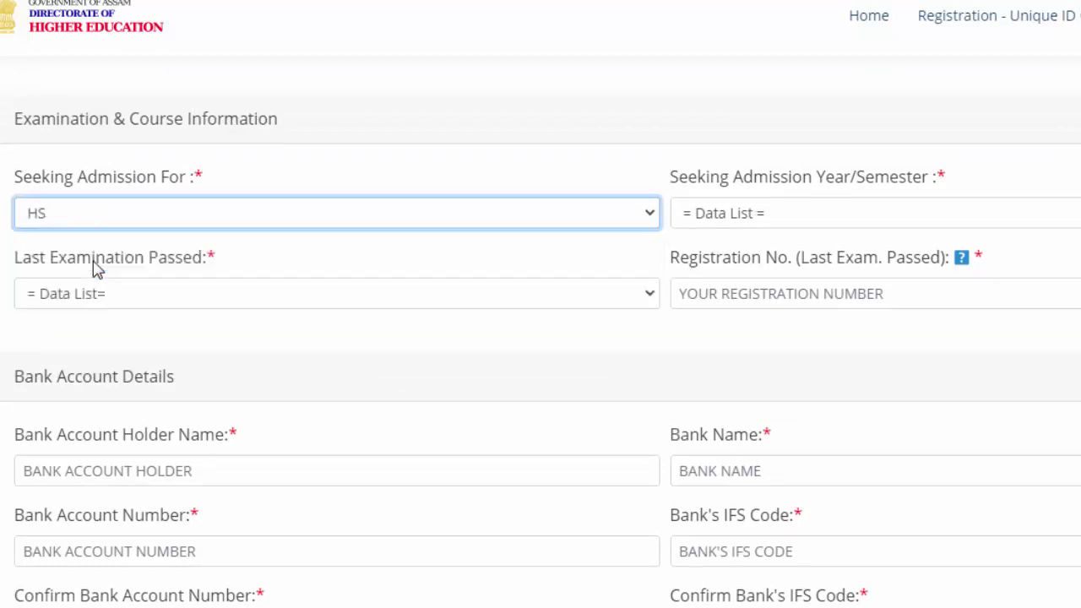
pyautogui.click(768, 218)
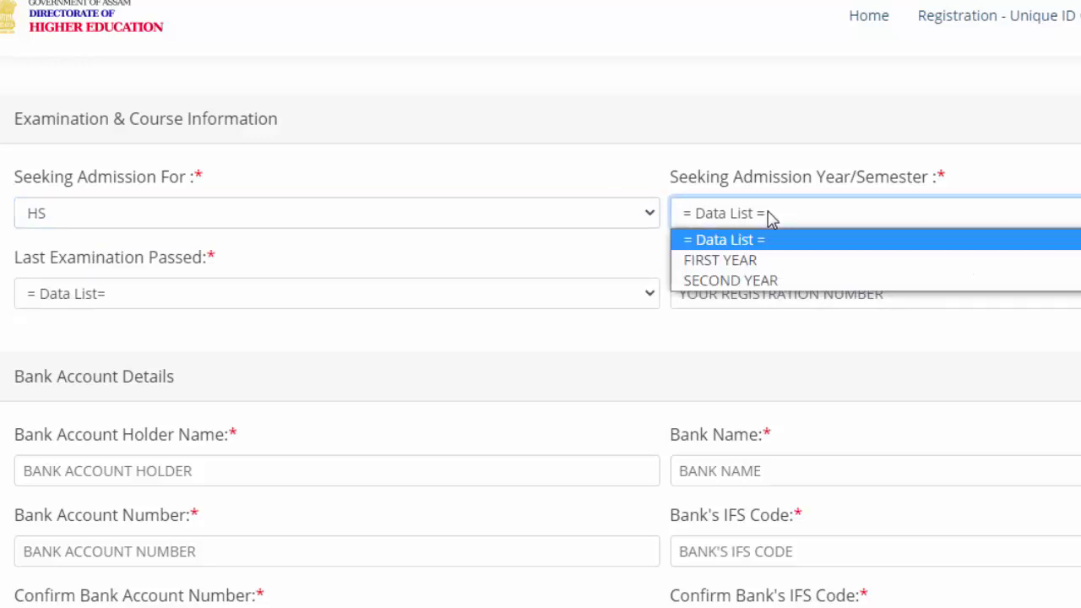
pyautogui.click(758, 284)
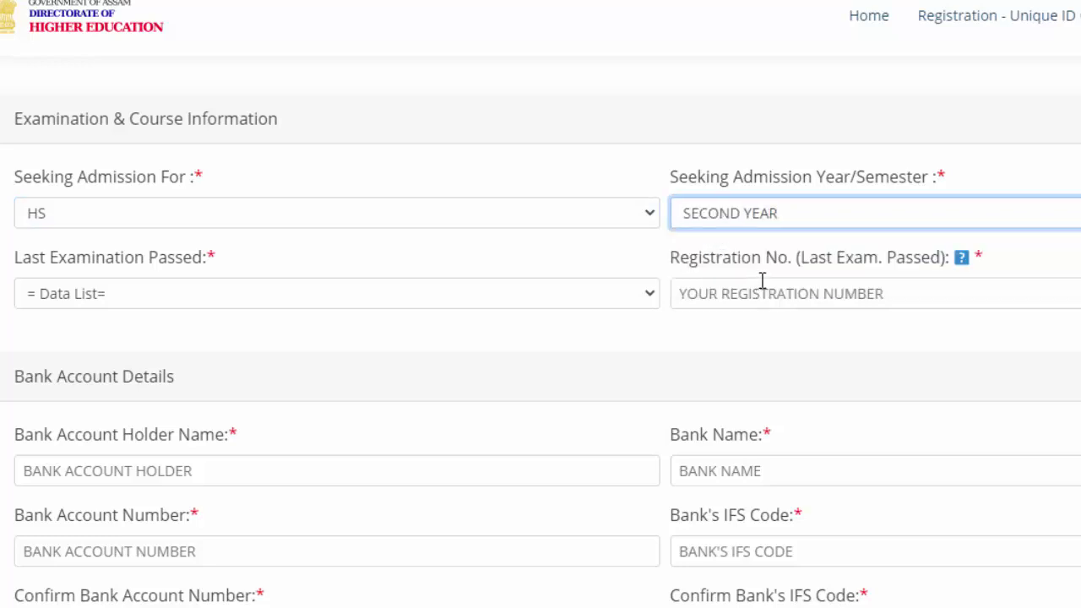
pyautogui.click(205, 296)
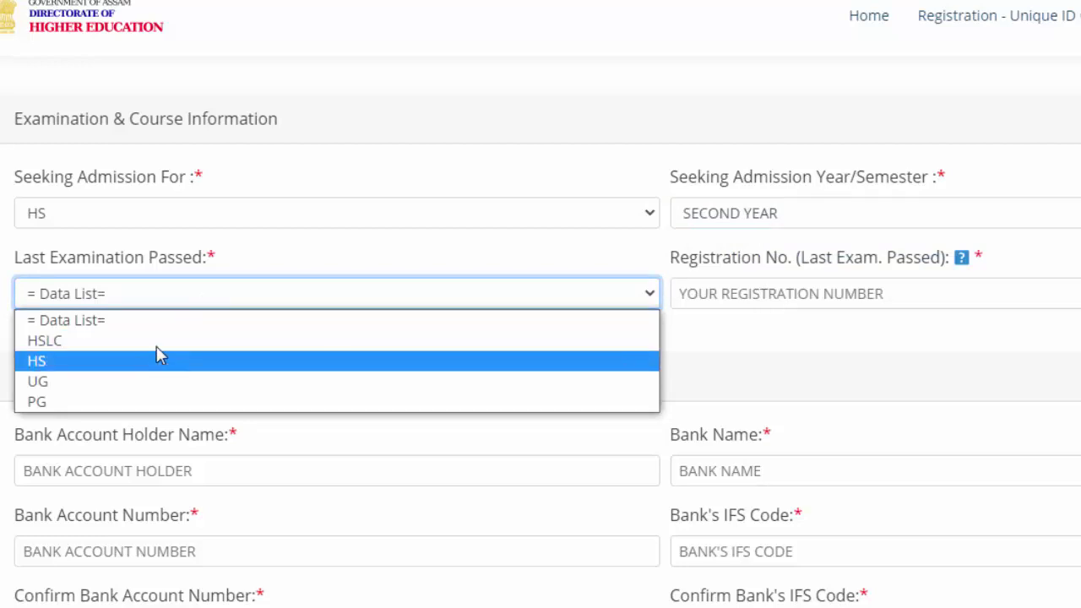
pyautogui.click(160, 376)
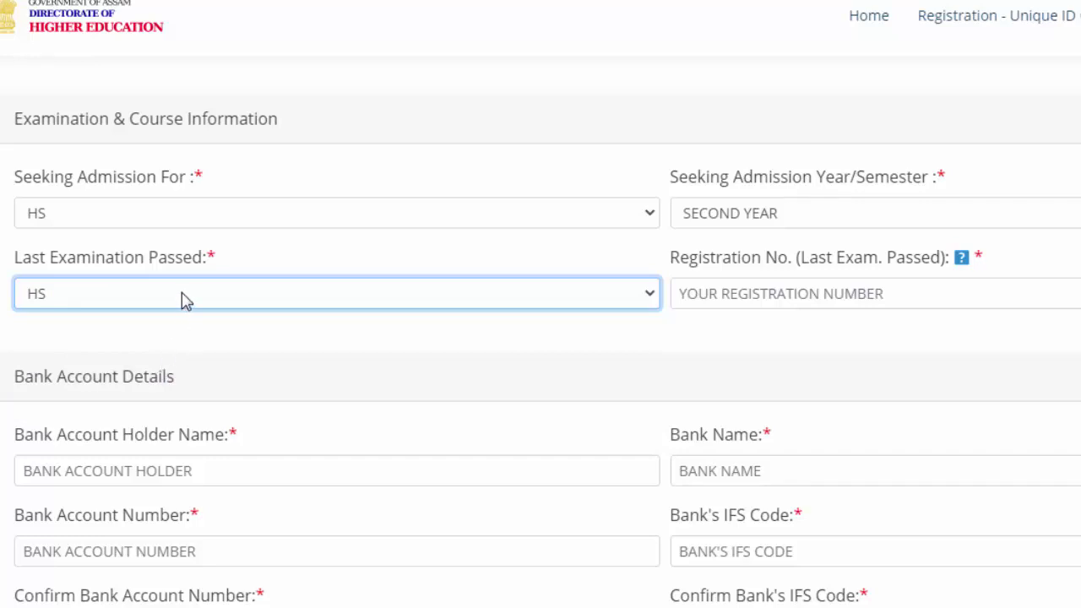
# - Clear the certification checkbox in the declaration below the bank details and tick it again
pyautogui.scroll(-2, 795, 294)
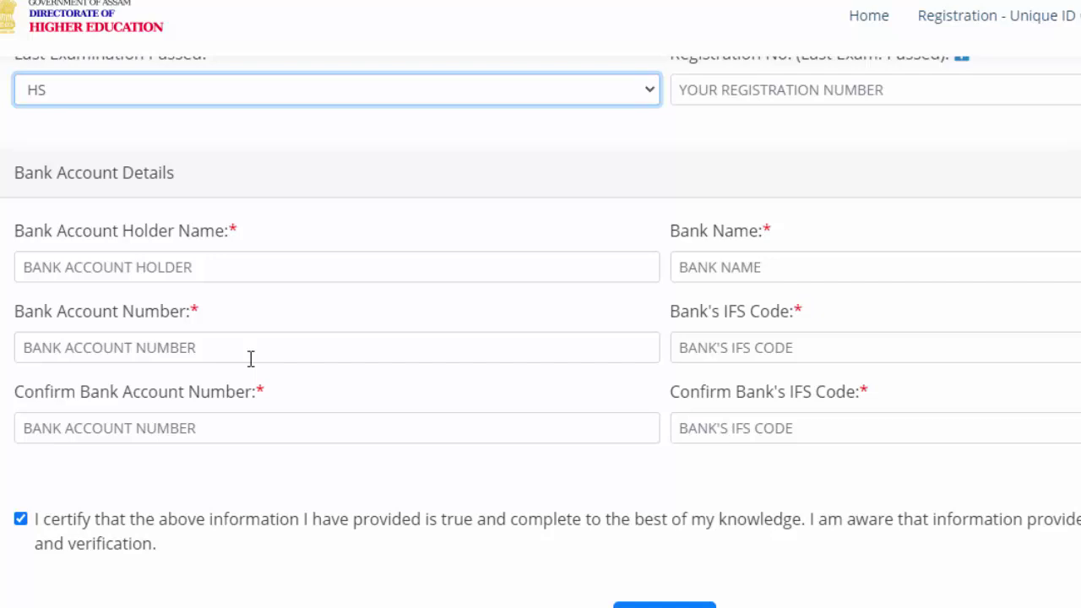
pyautogui.scroll(-2, 254, 354)
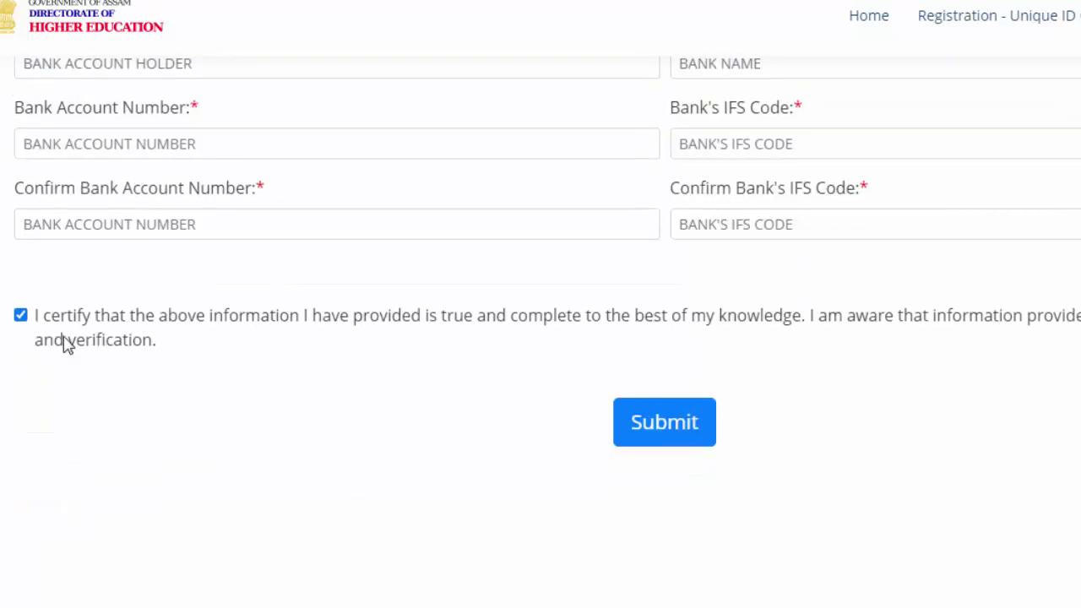
pyautogui.click(20, 315)
pyautogui.click(20, 317)
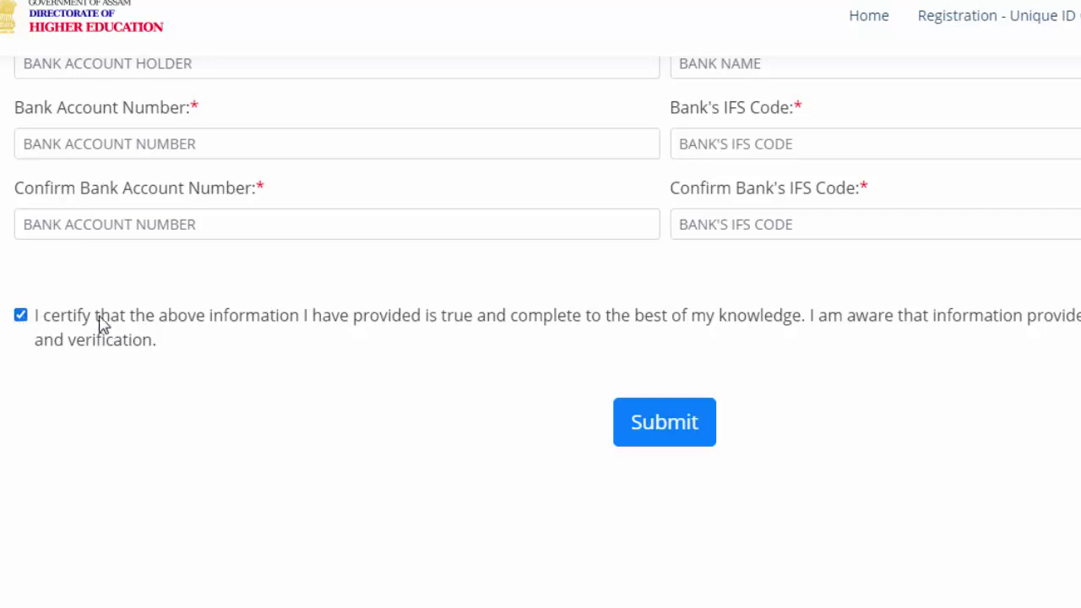